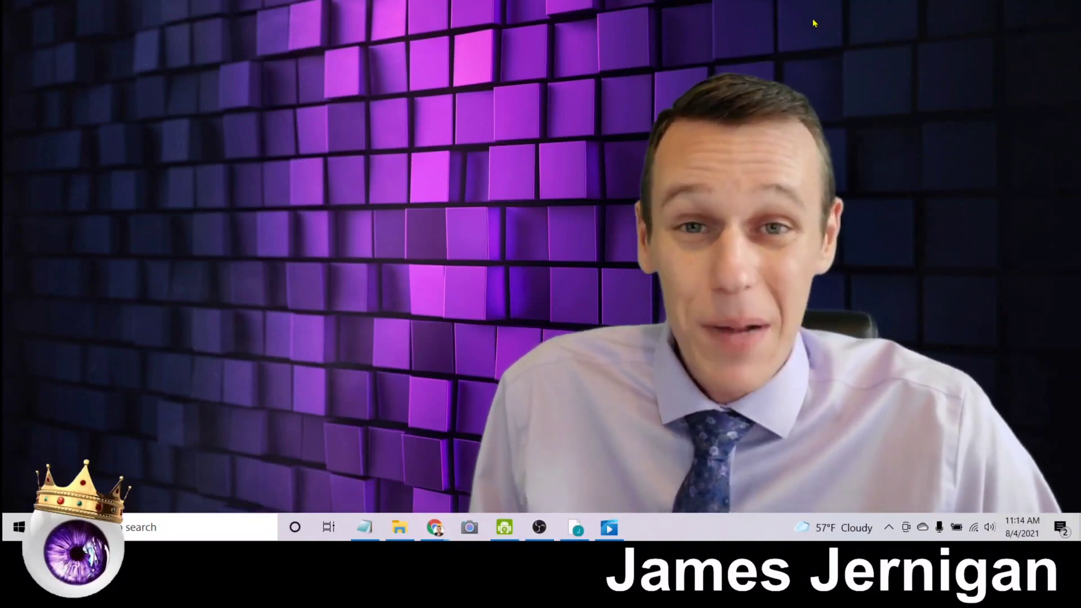
Check the Search Console performance report, then hide its window to the desktop
{"action": "left_click", "coordinate": [437, 527]}
{"action": "left_click", "coordinate": [371, 473]}
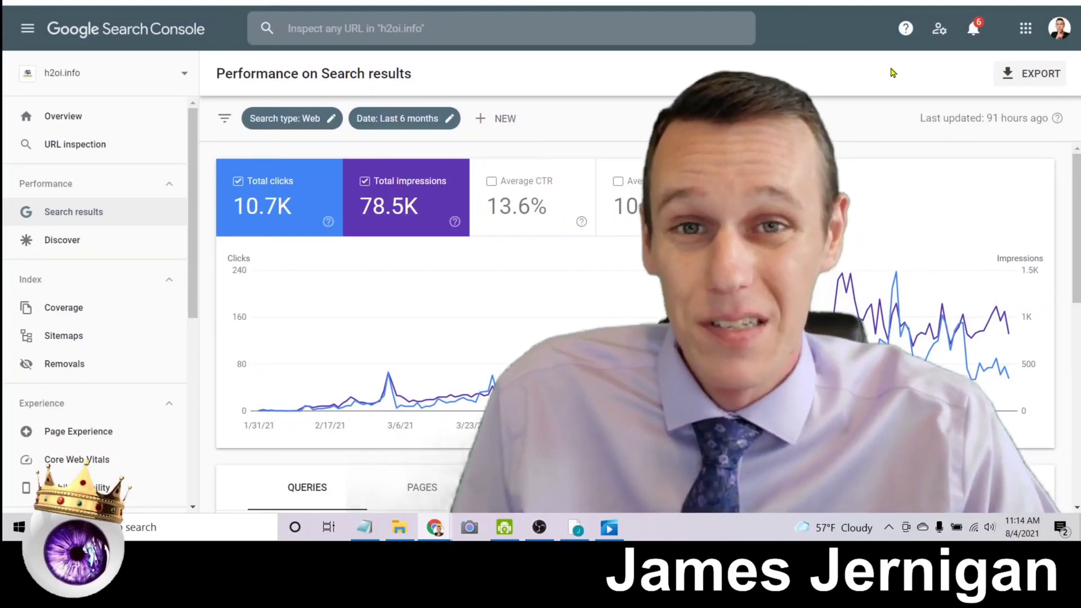
{"action": "key", "text": "super+d"}
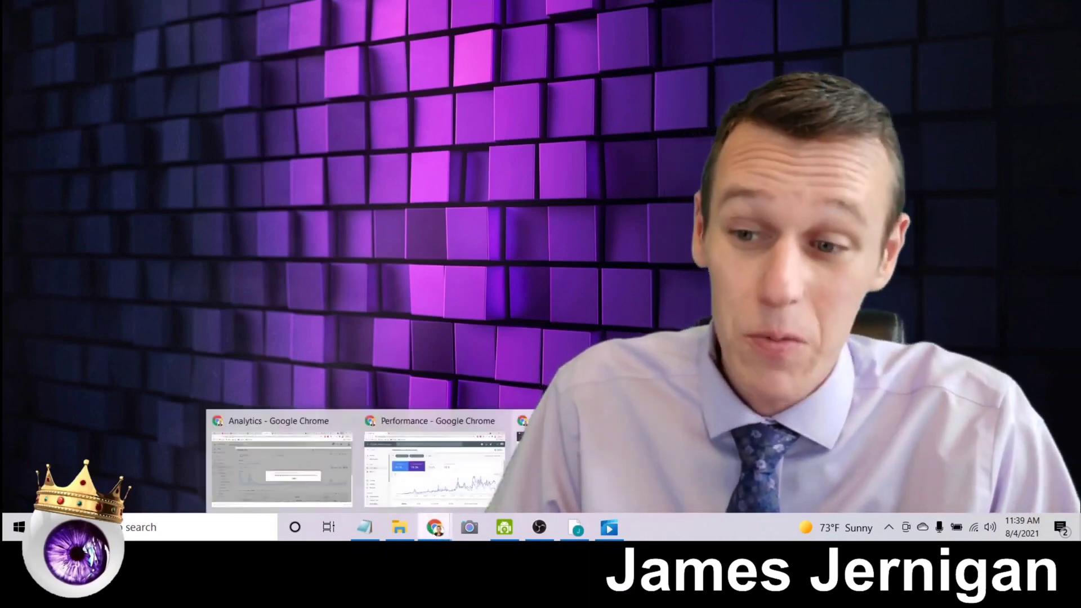
Visit the Baltimore City SEO and Downtown NYC SEO sites, then return to the '#1 optician nyc' results
{"action": "left_click", "coordinate": [279, 465]}
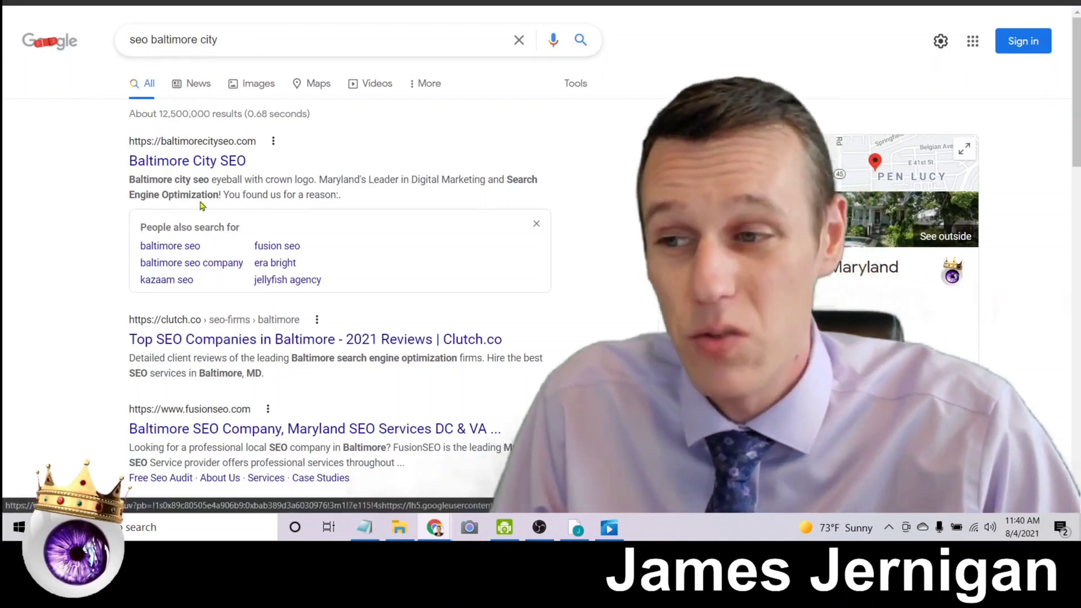
{"action": "left_click", "coordinate": [187, 162]}
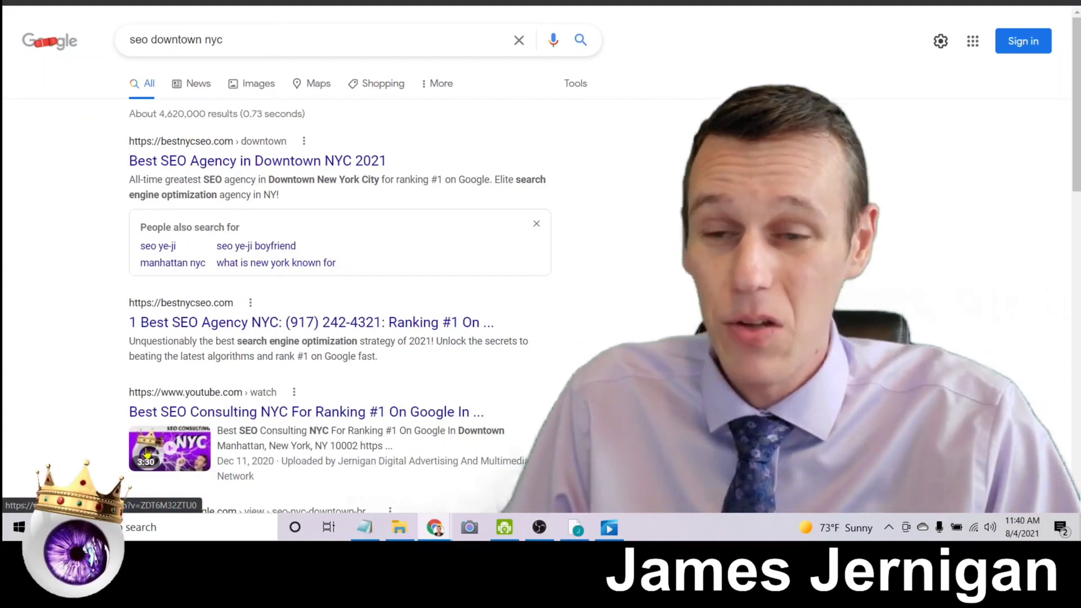
{"action": "left_click", "coordinate": [209, 162]}
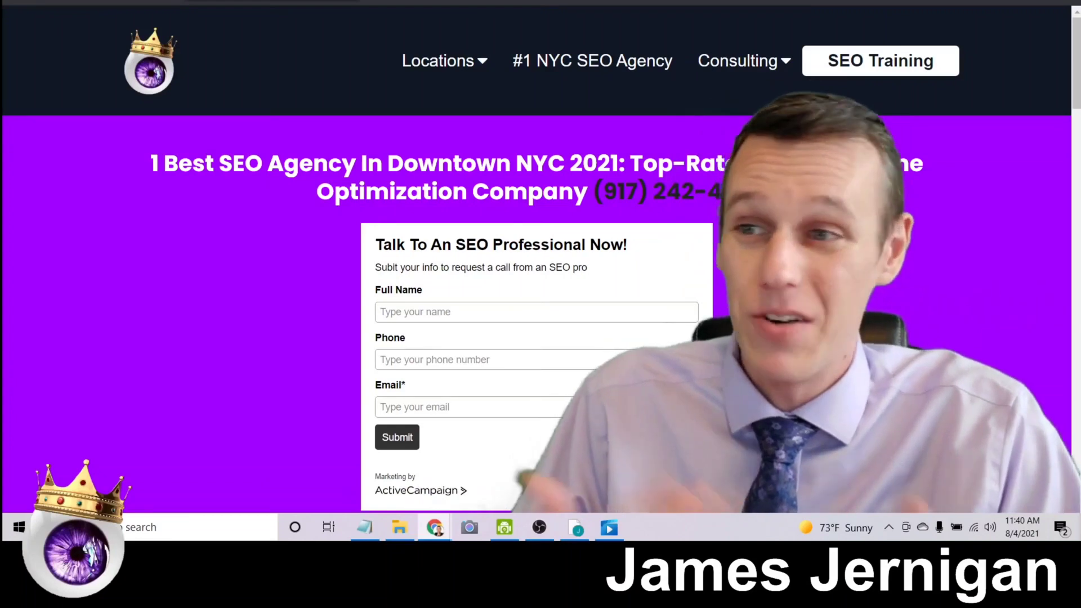
{"action": "key", "text": "ctrl+Tab"}
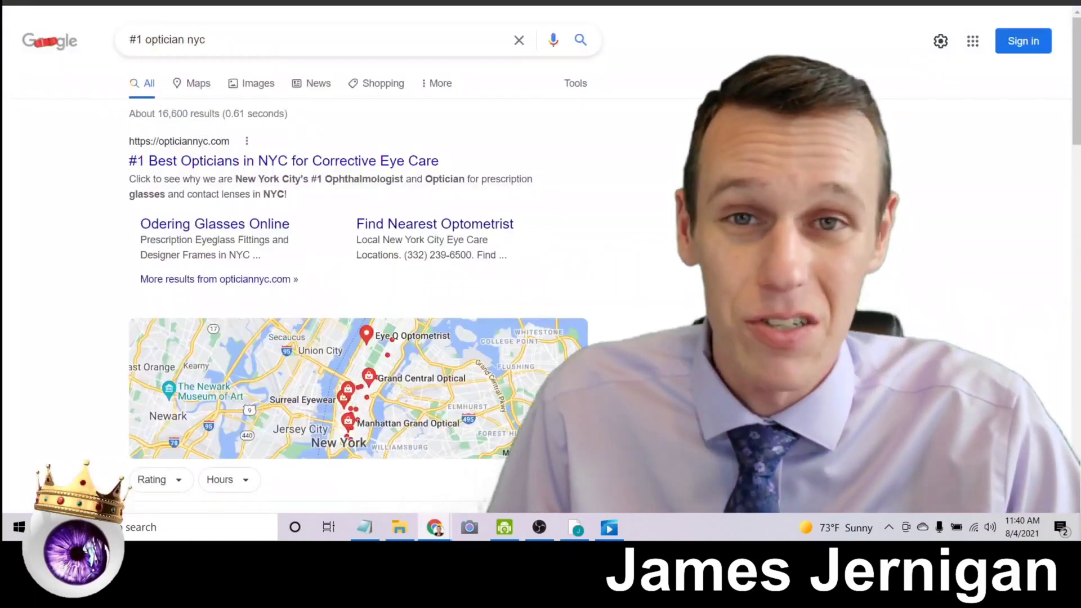
Visit the top opticiannyc.com result and come back to the '#1 optician nyc' results
{"action": "left_click", "coordinate": [283, 160]}
{"action": "scroll", "coordinate": [541, 253], "scroll_direction": "down", "scroll_amount": 5}
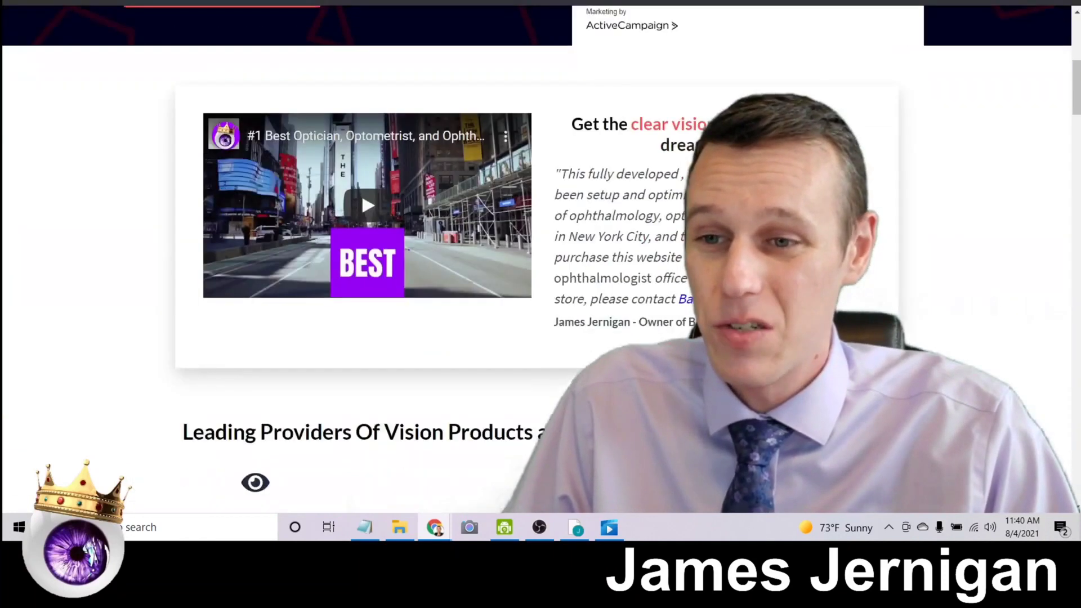
{"action": "scroll", "coordinate": [302, 152], "scroll_direction": "down", "scroll_amount": 1}
{"action": "scroll", "coordinate": [275, 84], "scroll_direction": "up", "scroll_amount": 3}
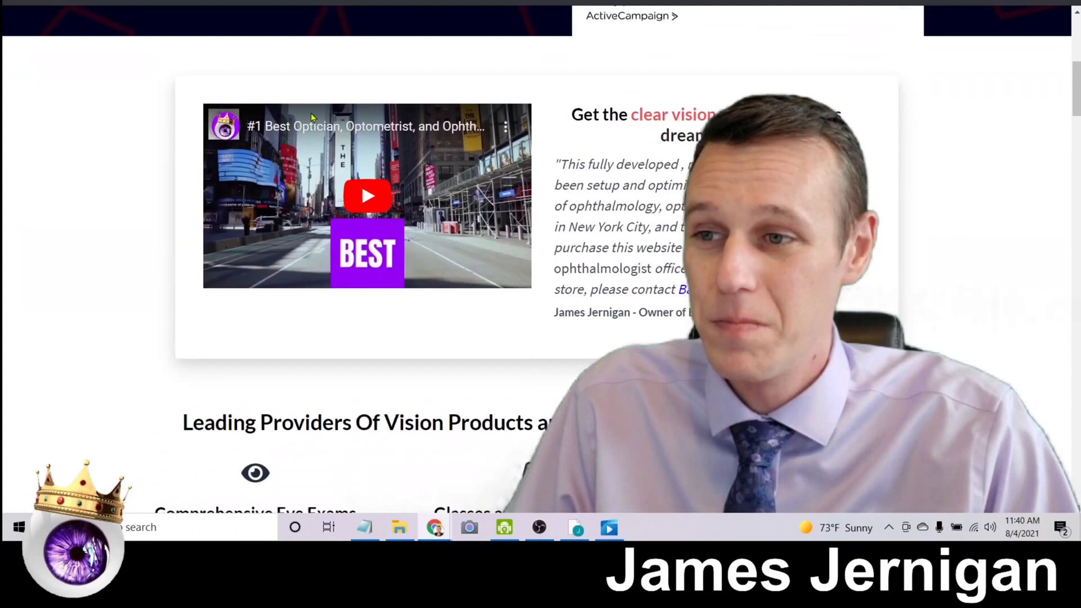
{"action": "left_click", "coordinate": [448, 76]}
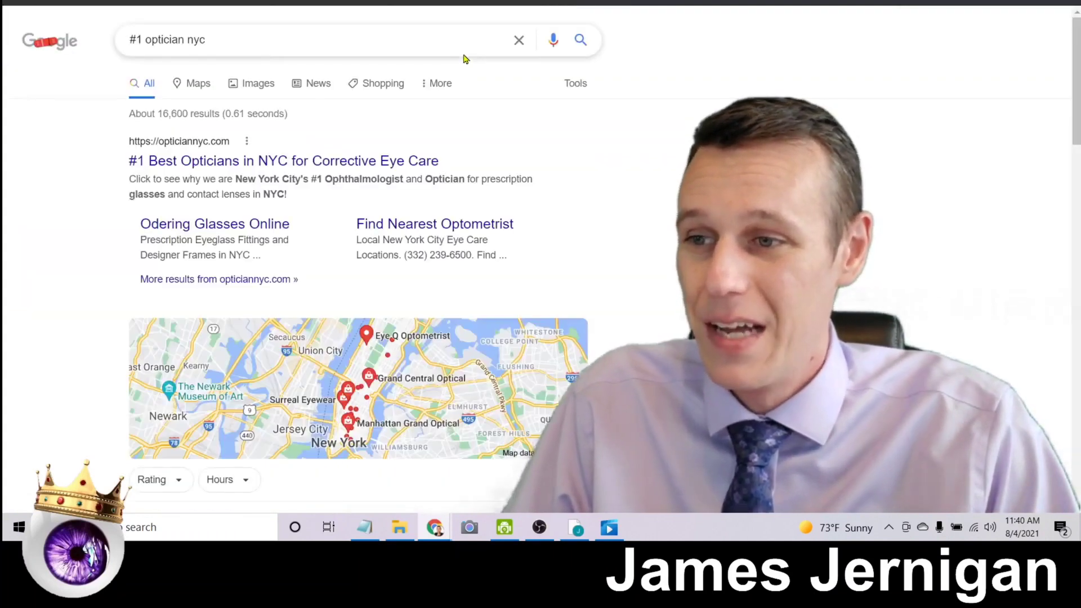
{"action": "scroll", "coordinate": [540, 132], "scroll_direction": "down", "scroll_amount": 3}
{"action": "scroll", "coordinate": [507, 131], "scroll_direction": "up", "scroll_amount": 3}
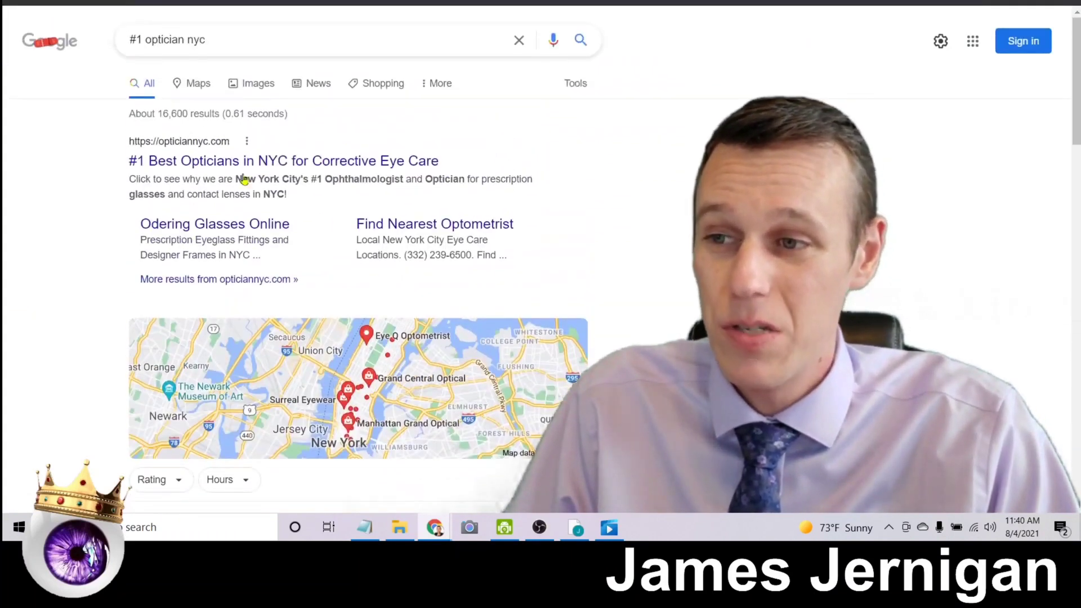
{"action": "scroll", "coordinate": [438, 238], "scroll_direction": "down", "scroll_amount": 4}
{"action": "scroll", "coordinate": [438, 239], "scroll_direction": "down", "scroll_amount": 3}
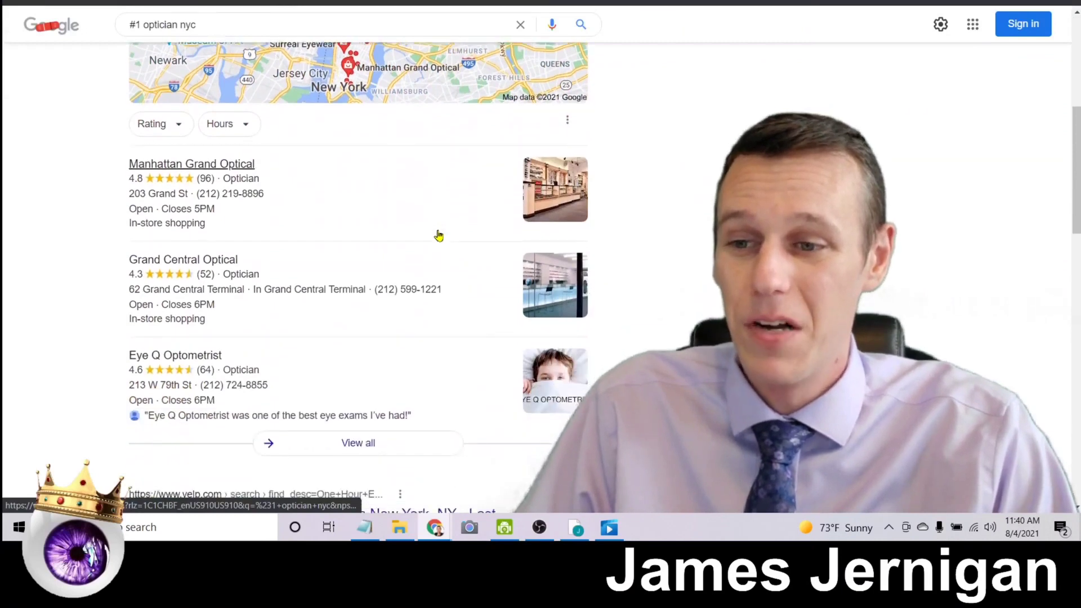
{"action": "scroll", "coordinate": [438, 239], "scroll_direction": "down", "scroll_amount": 3}
{"action": "scroll", "coordinate": [438, 235], "scroll_direction": "down", "scroll_amount": 1}
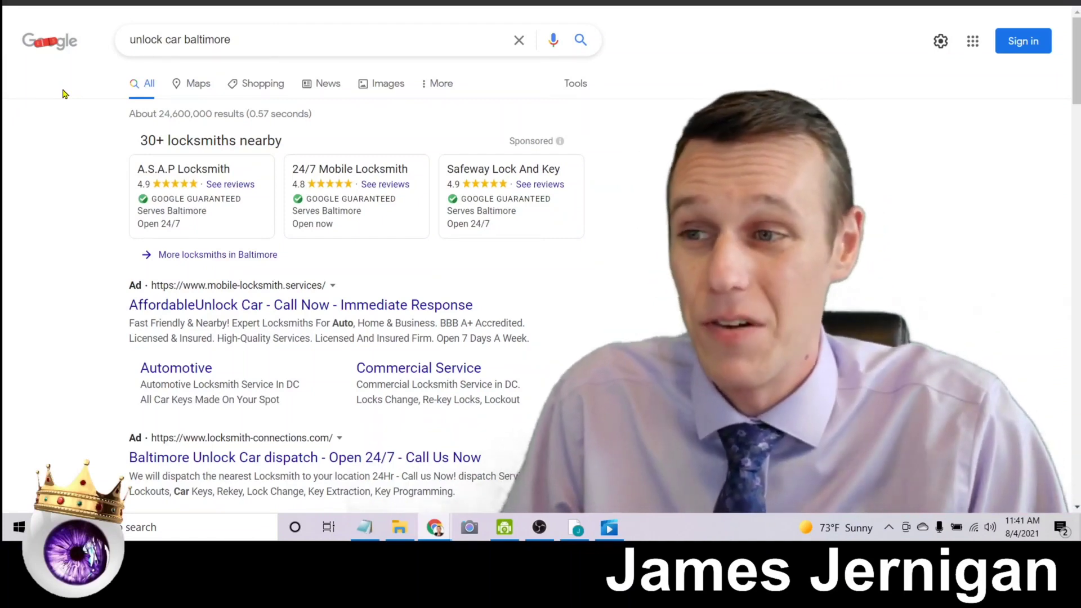
From the 'unlock car baltimore' results, visit the Same Day Unlock site and return
{"action": "triple_click", "coordinate": [189, 39]}
{"action": "left_click", "coordinate": [110, 125]}
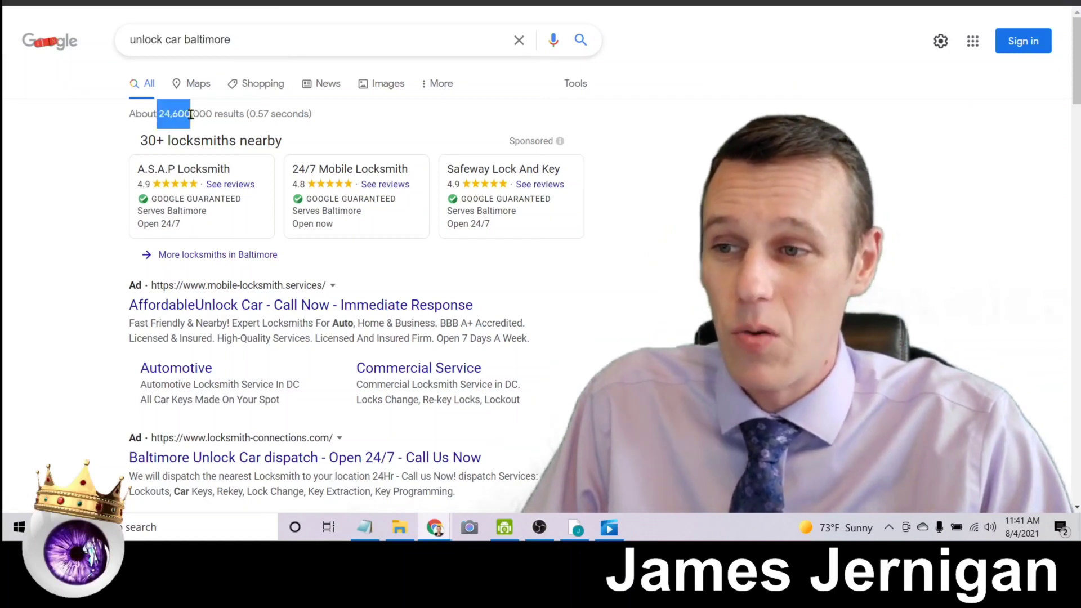
{"action": "left_click", "coordinate": [529, 119]}
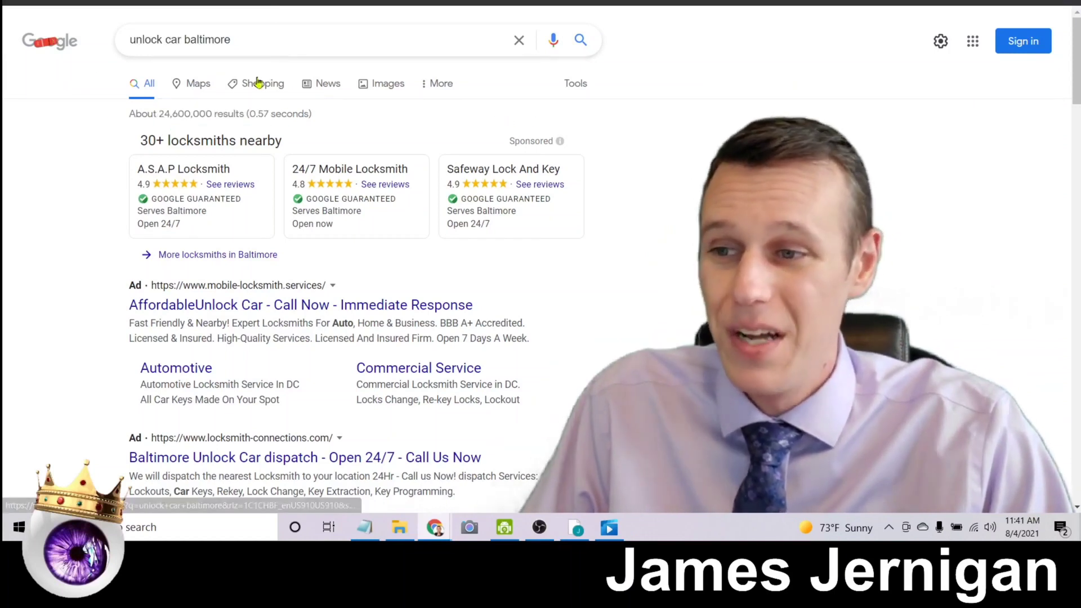
{"action": "scroll", "coordinate": [363, 148], "scroll_direction": "down", "scroll_amount": 1}
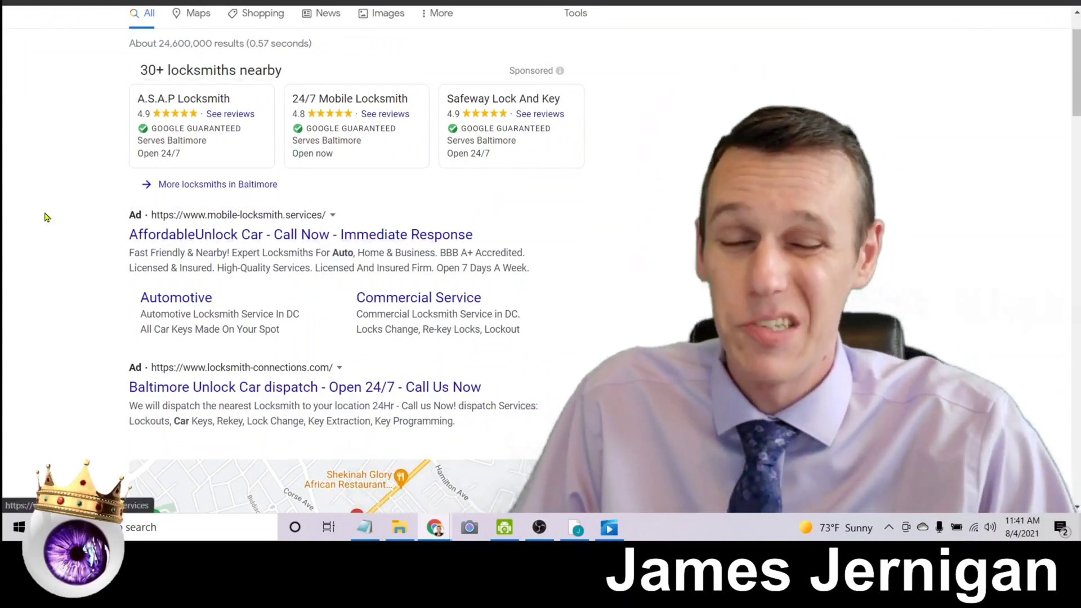
{"action": "scroll", "coordinate": [45, 216], "scroll_direction": "down", "scroll_amount": 5}
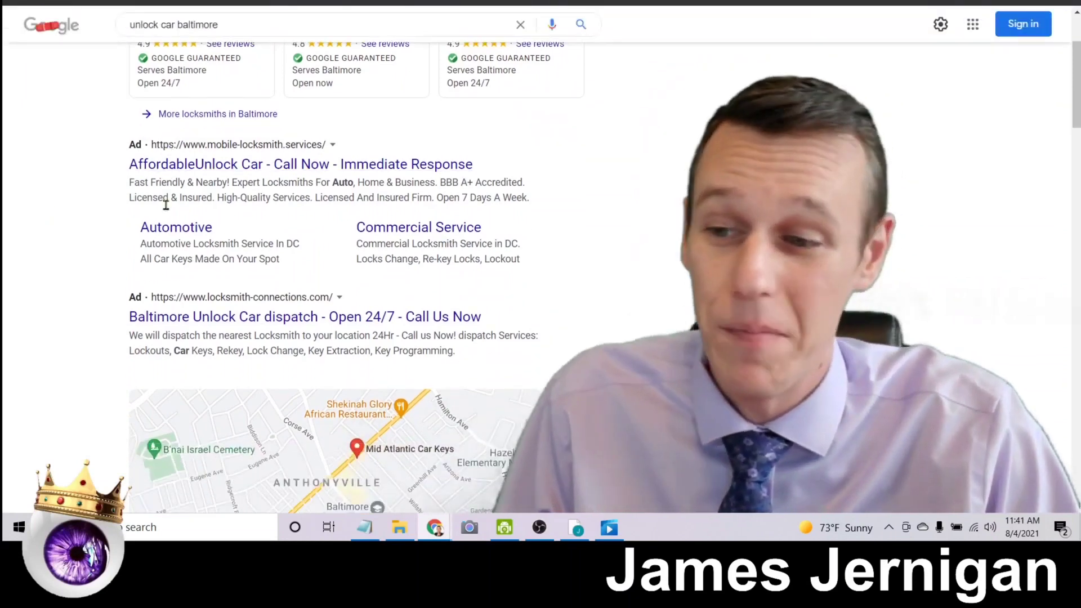
{"action": "scroll", "coordinate": [101, 211], "scroll_direction": "down", "scroll_amount": 5}
{"action": "scroll", "coordinate": [166, 206], "scroll_direction": "down", "scroll_amount": 4}
{"action": "scroll", "coordinate": [160, 203], "scroll_direction": "down", "scroll_amount": 3}
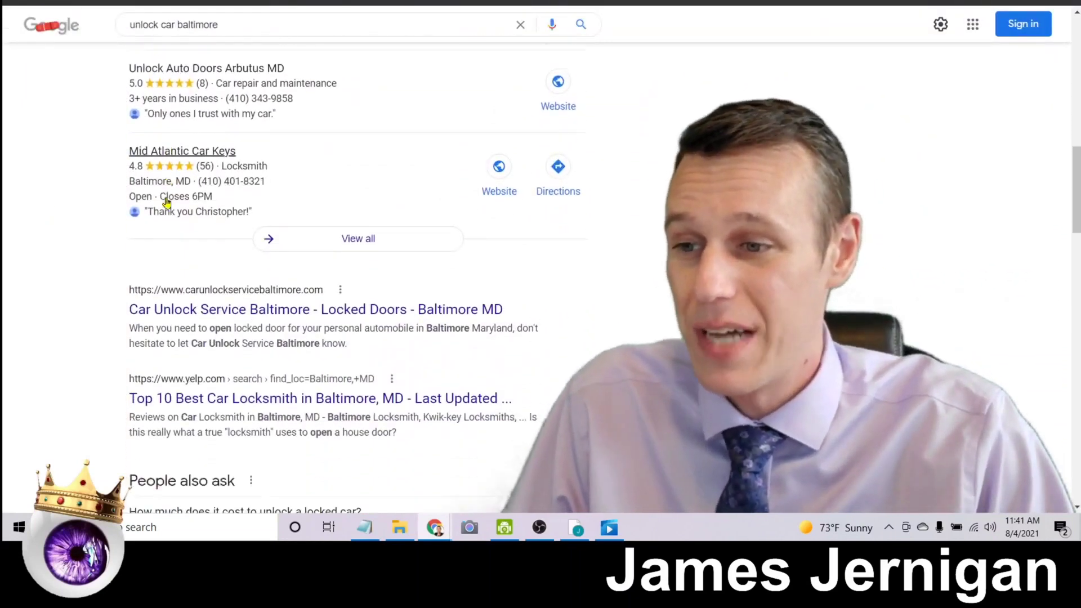
{"action": "scroll", "coordinate": [155, 202], "scroll_direction": "down", "scroll_amount": 3}
{"action": "scroll", "coordinate": [153, 197], "scroll_direction": "down", "scroll_amount": 3}
{"action": "scroll", "coordinate": [153, 197], "scroll_direction": "down", "scroll_amount": 2}
{"action": "scroll", "coordinate": [126, 203], "scroll_direction": "down", "scroll_amount": 2}
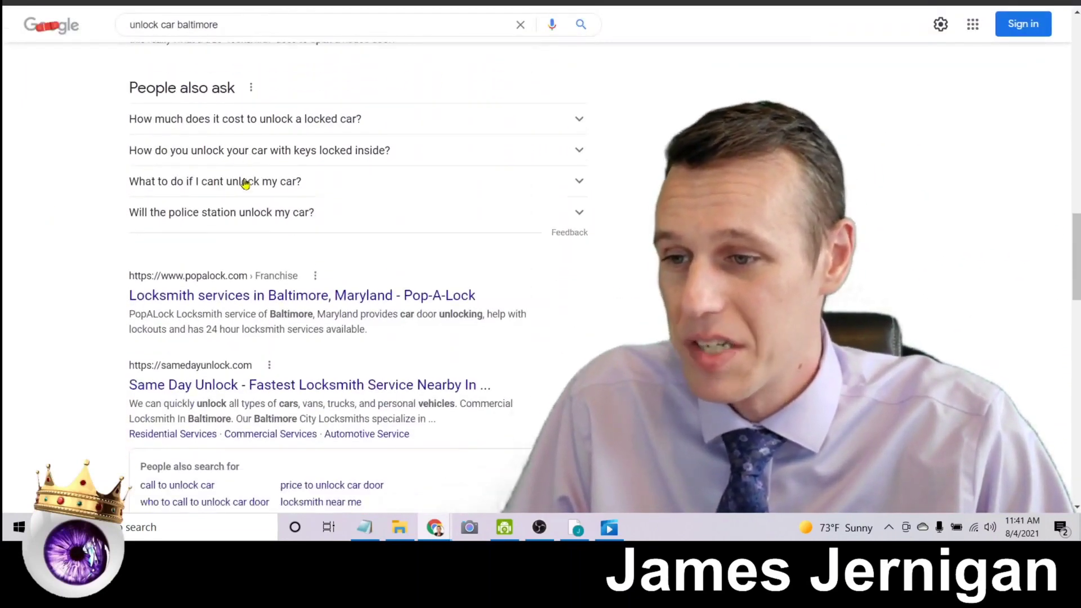
{"action": "scroll", "coordinate": [84, 207], "scroll_direction": "down", "scroll_amount": 2}
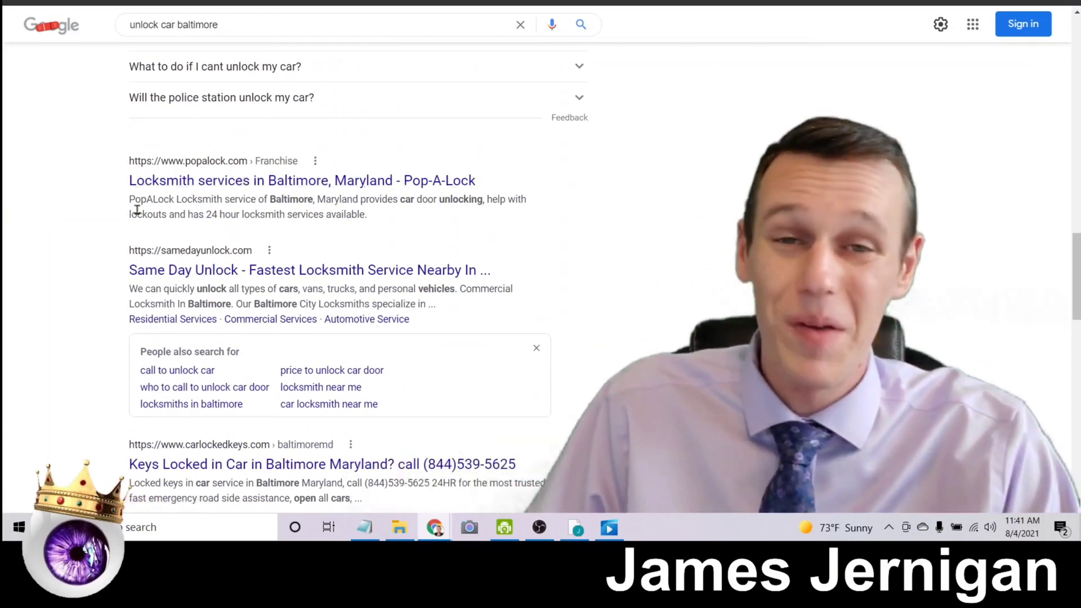
{"action": "left_click", "coordinate": [174, 273]}
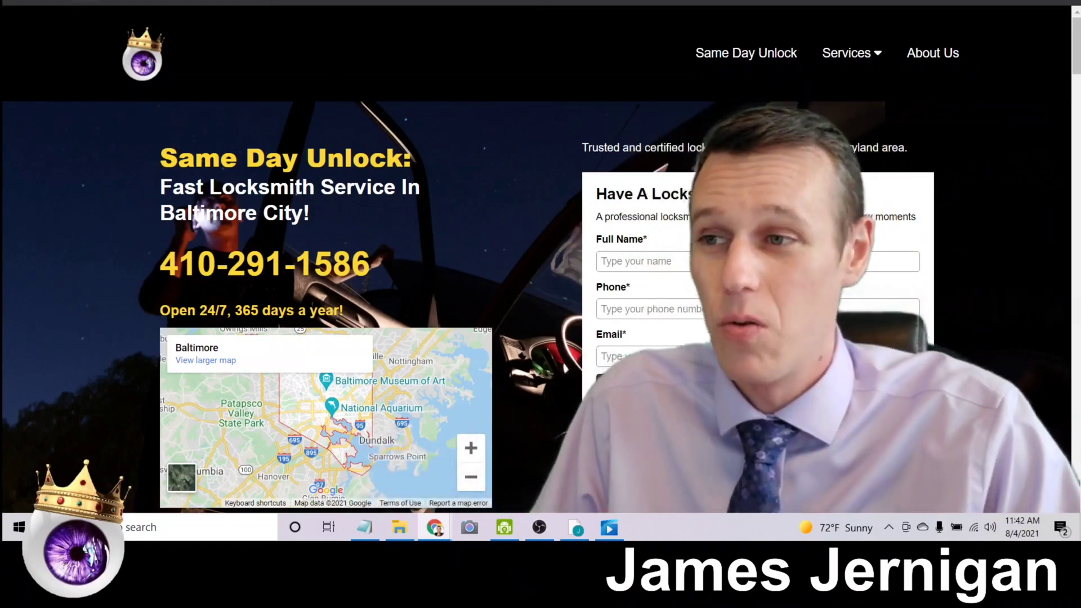
{"action": "key", "text": "alt+Left"}
{"action": "scroll", "coordinate": [218, 150], "scroll_direction": "up", "scroll_amount": 6}
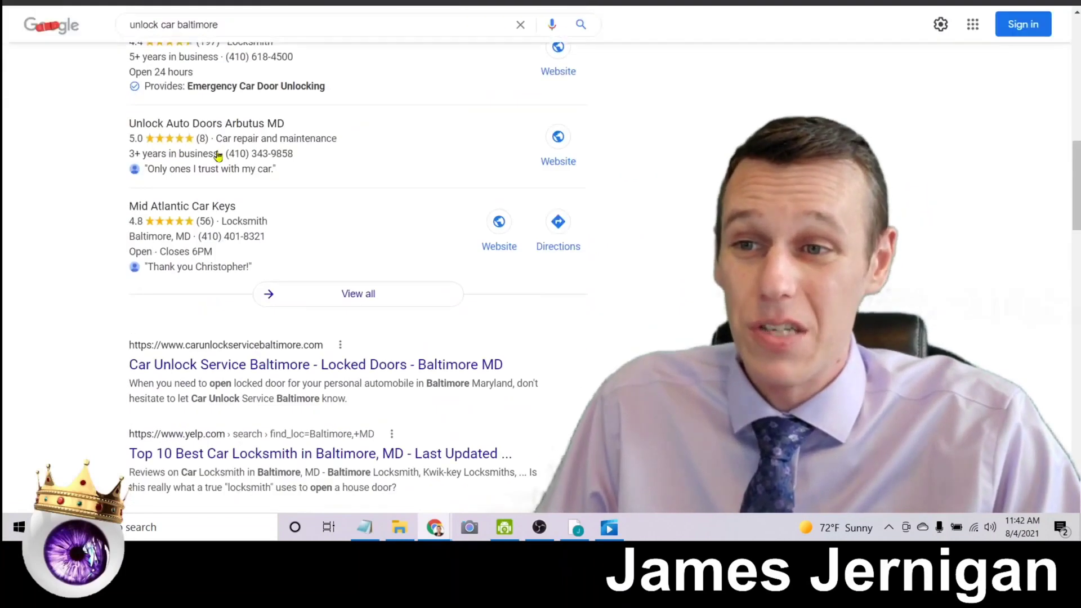
{"action": "scroll", "coordinate": [218, 150], "scroll_direction": "up", "scroll_amount": 6}
{"action": "scroll", "coordinate": [236, 127], "scroll_direction": "up", "scroll_amount": 4}
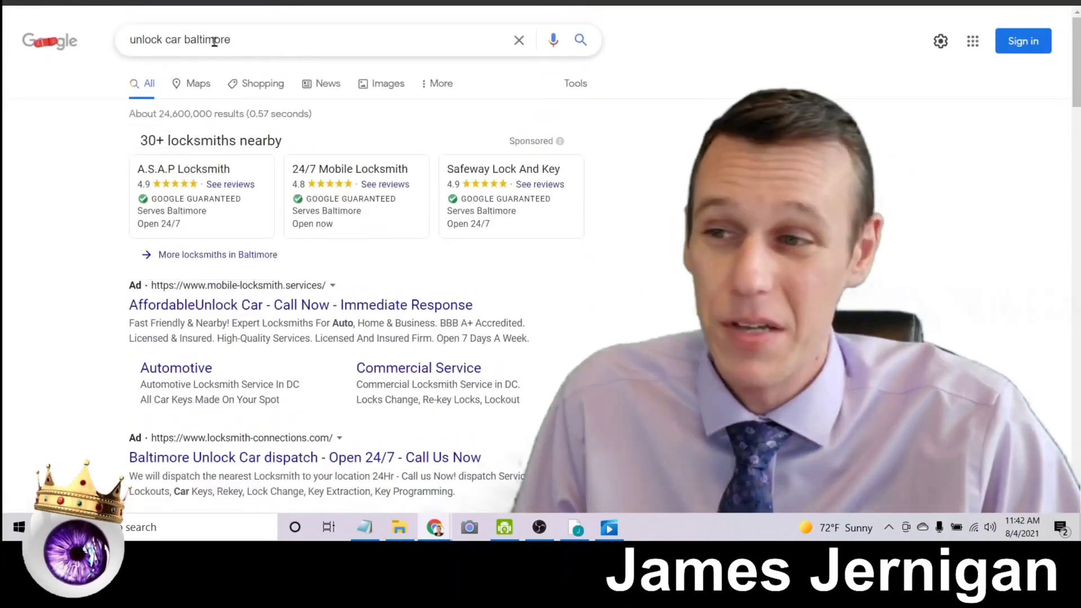
Edit the search query and visit the Same Day Unlock result
{"action": "left_click", "coordinate": [236, 39]}
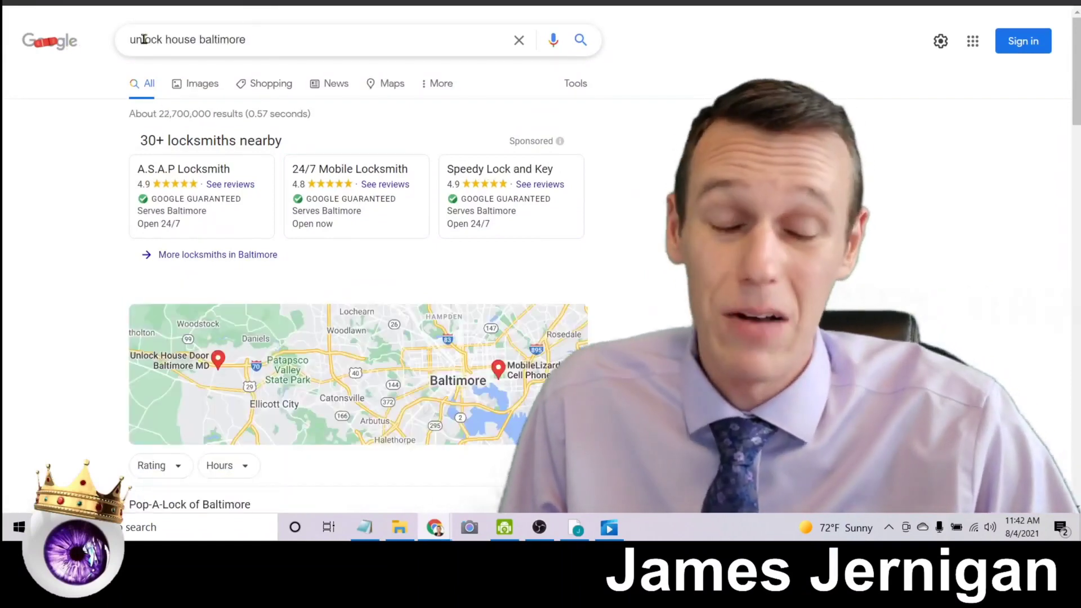
{"action": "scroll", "coordinate": [391, 170], "scroll_direction": "down", "scroll_amount": 5}
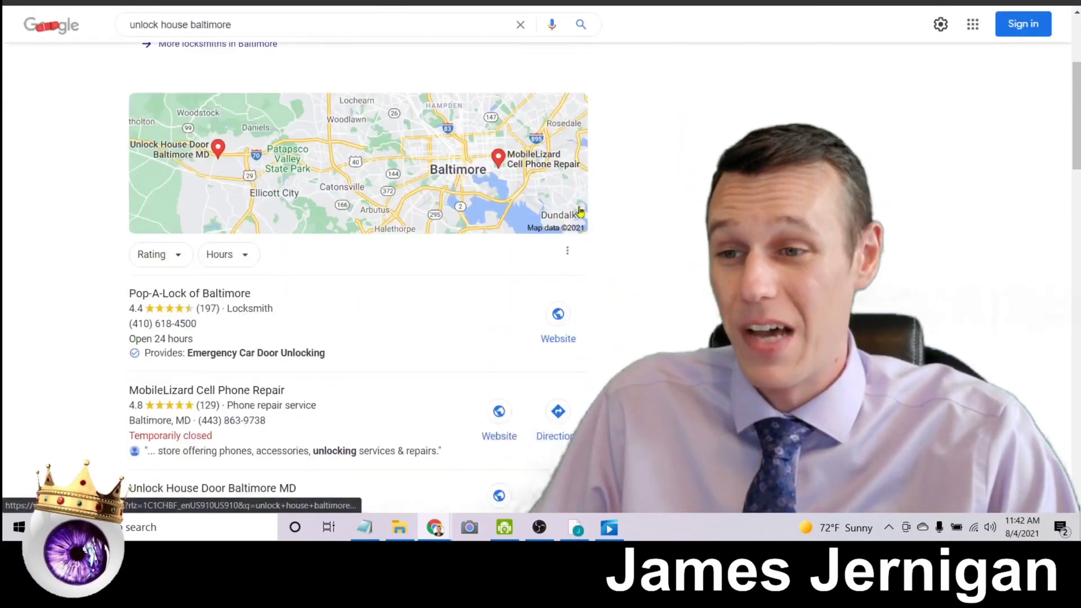
{"action": "scroll", "coordinate": [507, 211], "scroll_direction": "down", "scroll_amount": 4}
{"action": "scroll", "coordinate": [579, 214], "scroll_direction": "down", "scroll_amount": 1}
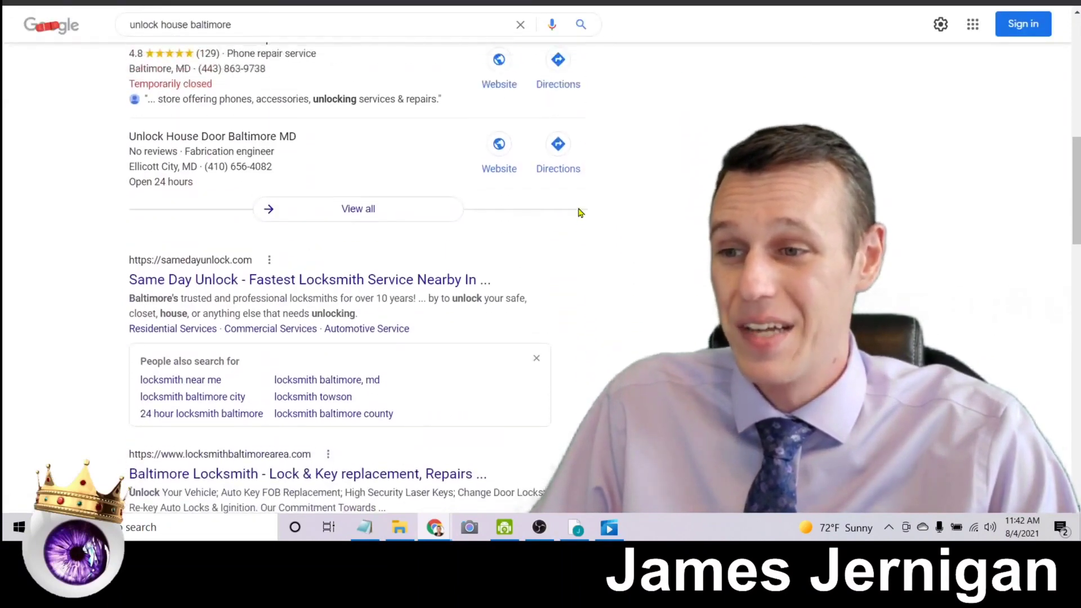
{"action": "left_click", "coordinate": [308, 280]}
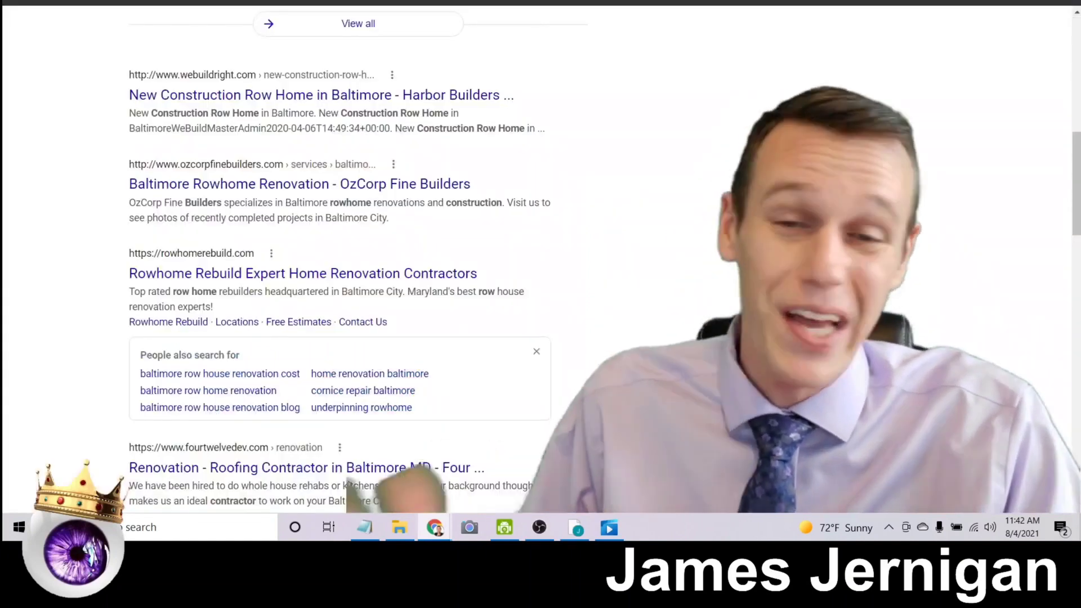
{"action": "scroll", "coordinate": [341, 307], "scroll_direction": "up", "scroll_amount": 10}
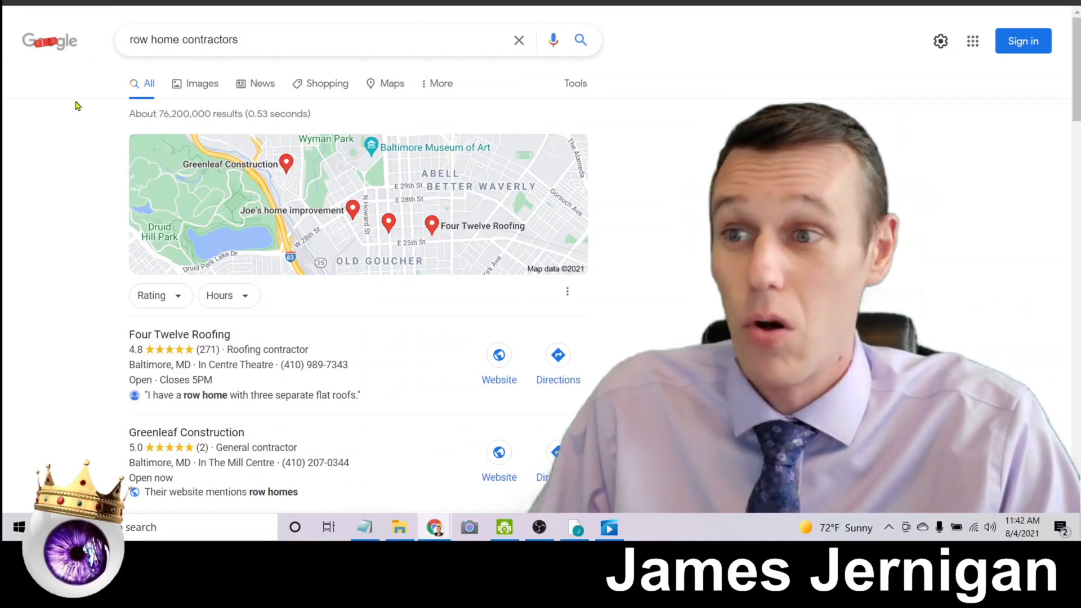
{"action": "scroll", "coordinate": [75, 105], "scroll_direction": "down", "scroll_amount": 2}
{"action": "scroll", "coordinate": [75, 106], "scroll_direction": "down", "scroll_amount": 3}
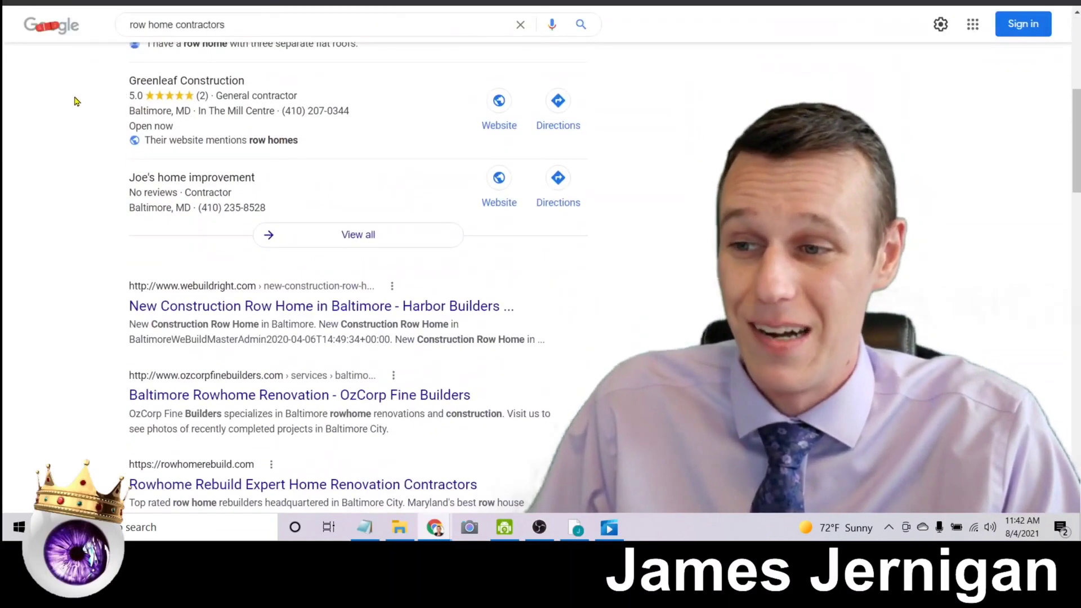
{"action": "scroll", "coordinate": [75, 101], "scroll_direction": "down", "scroll_amount": 3}
{"action": "scroll", "coordinate": [76, 102], "scroll_direction": "down", "scroll_amount": 3}
{"action": "scroll", "coordinate": [169, 169], "scroll_direction": "up", "scroll_amount": 2}
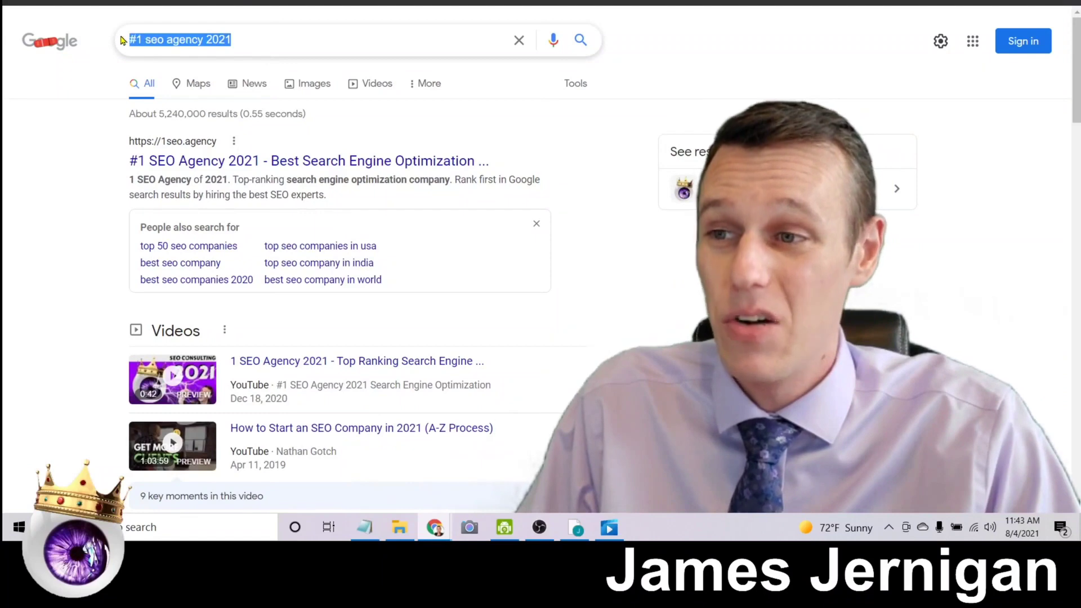
Visit the top 1seo.agency result, then return to the 'seo consulting 2021' results and select the query
{"action": "left_click", "coordinate": [210, 162]}
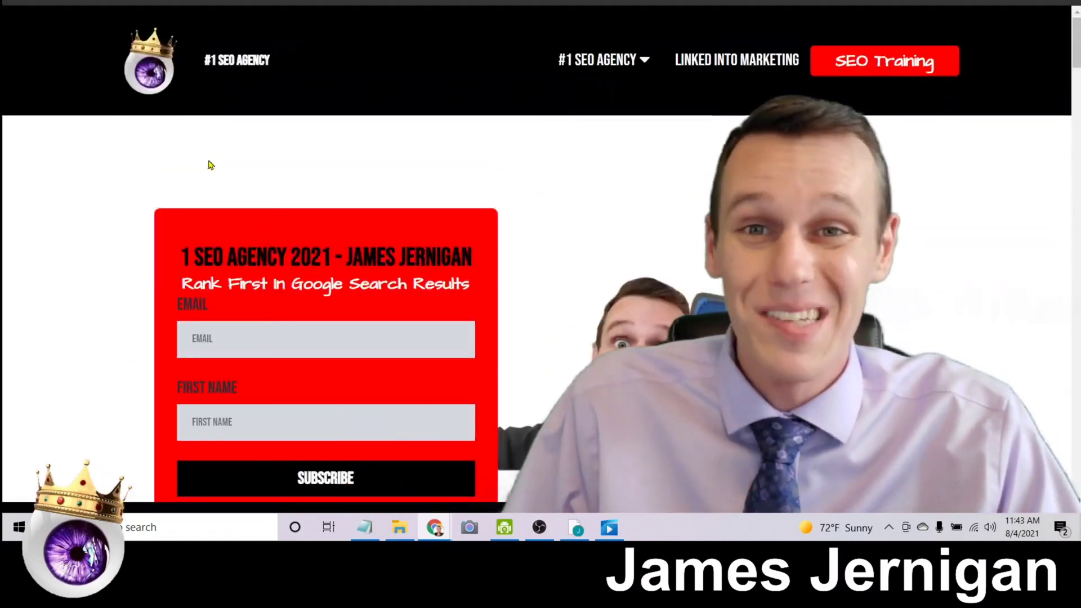
{"action": "key", "text": "alt+Left"}
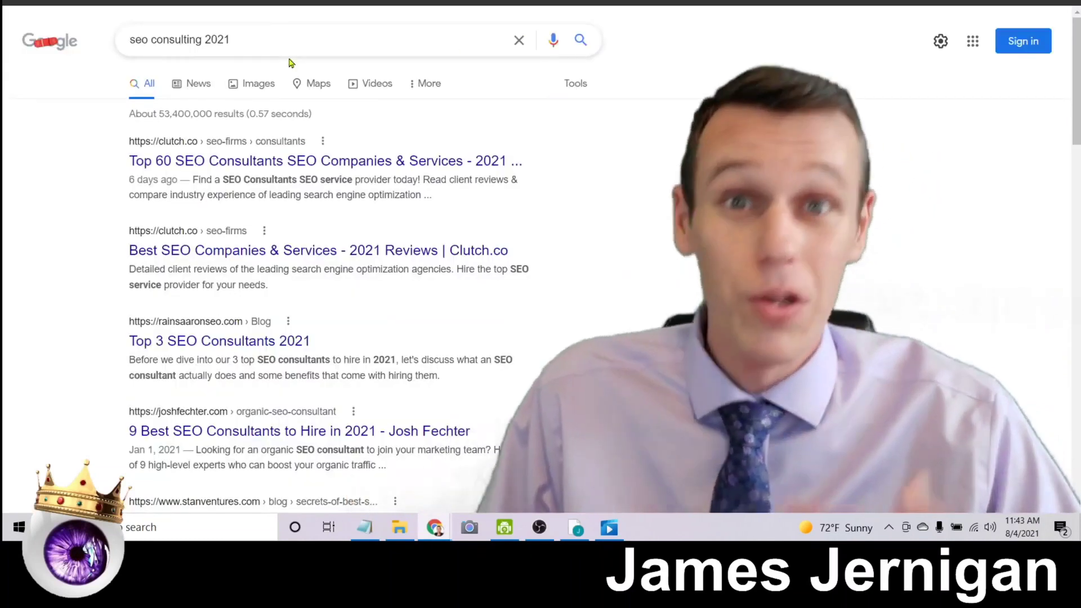
{"action": "left_click_drag", "start_coordinate": [245, 39], "coordinate": [127, 39]}
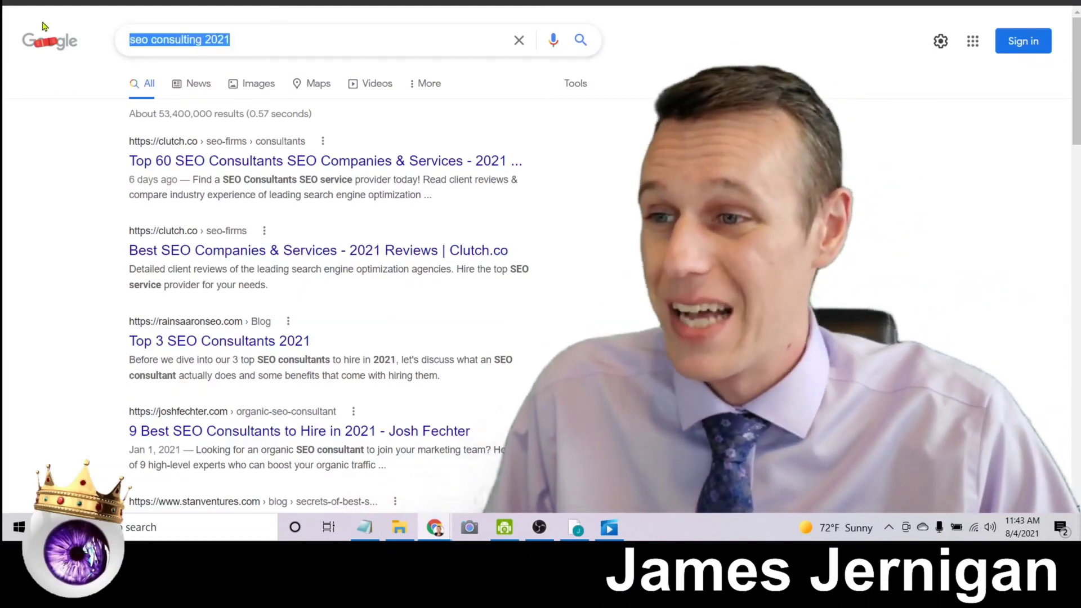
{"action": "left_click", "coordinate": [141, 113]}
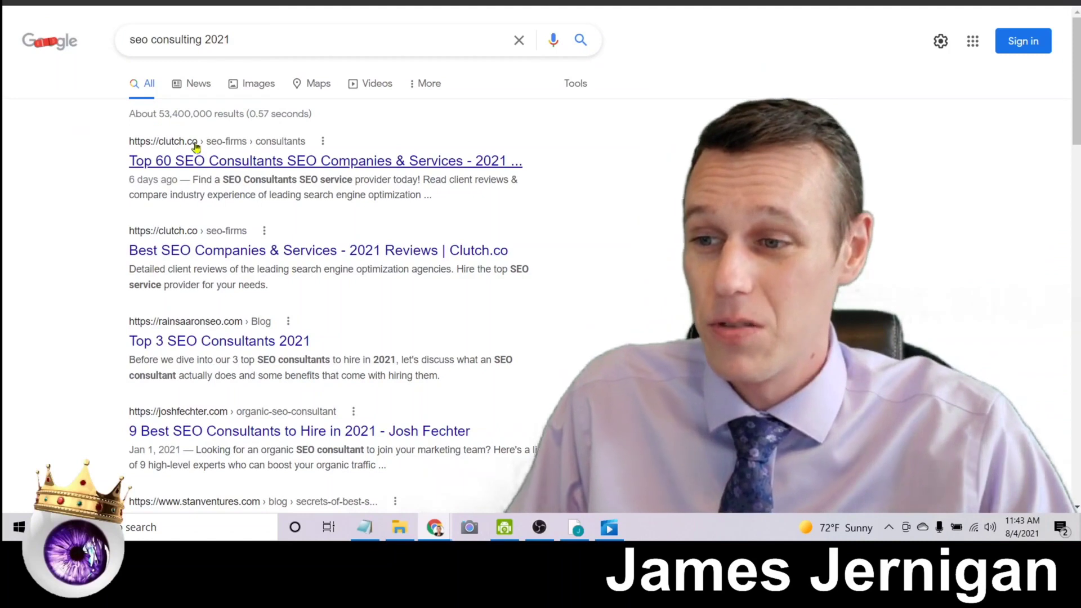
{"action": "scroll", "coordinate": [196, 148], "scroll_direction": "down", "scroll_amount": 4}
{"action": "scroll", "coordinate": [196, 148], "scroll_direction": "down", "scroll_amount": 4}
{"action": "scroll", "coordinate": [196, 148], "scroll_direction": "down", "scroll_amount": 3}
{"action": "scroll", "coordinate": [193, 145], "scroll_direction": "down", "scroll_amount": 3}
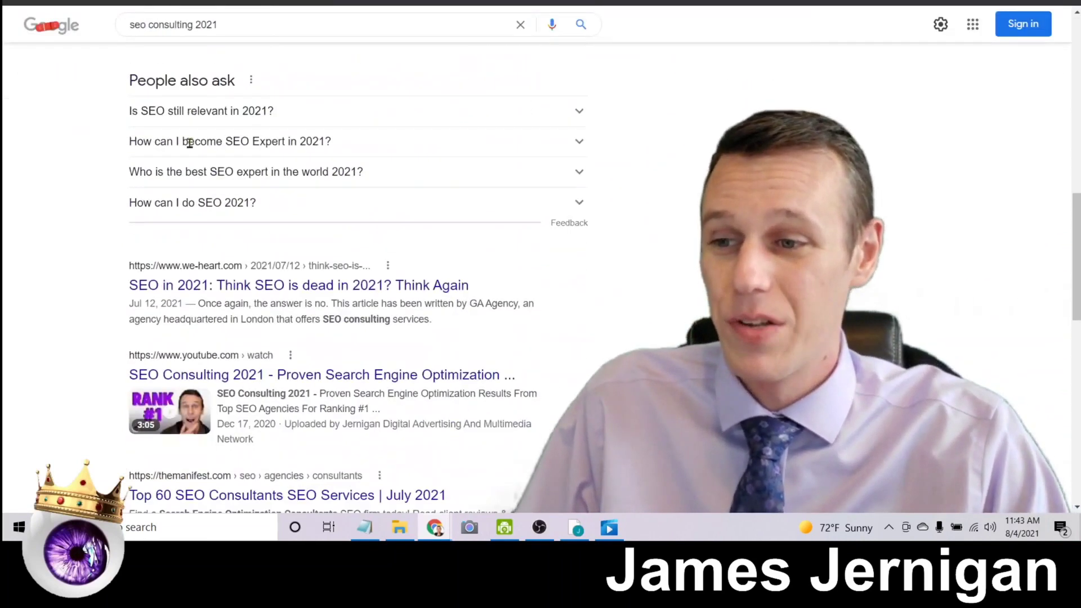
{"action": "scroll", "coordinate": [189, 143], "scroll_direction": "down", "scroll_amount": 4}
{"action": "scroll", "coordinate": [189, 143], "scroll_direction": "down", "scroll_amount": 4}
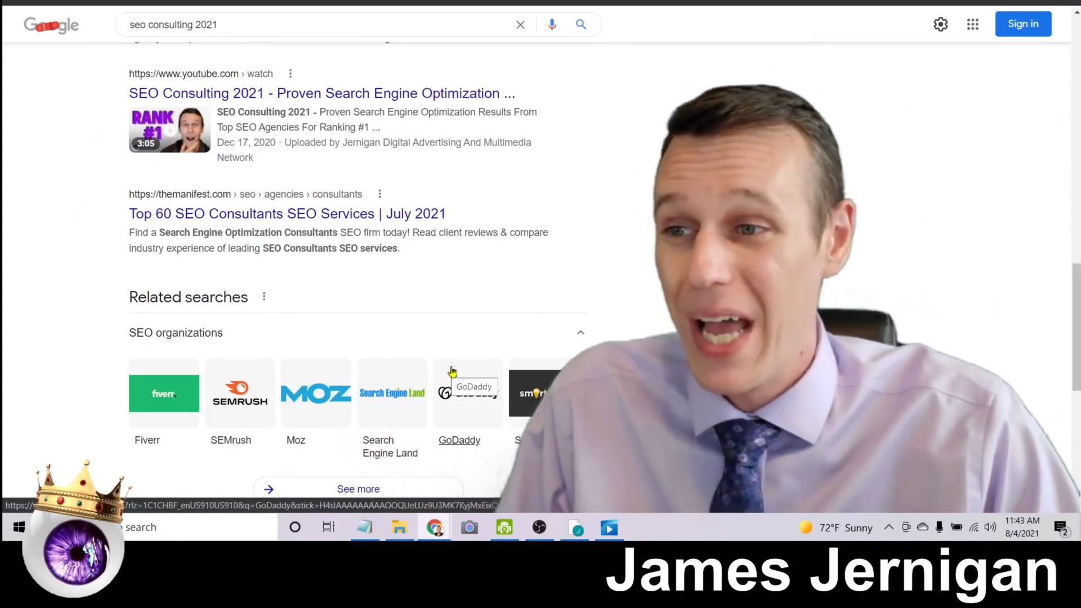
{"action": "scroll", "coordinate": [338, 296], "scroll_direction": "up", "scroll_amount": 2}
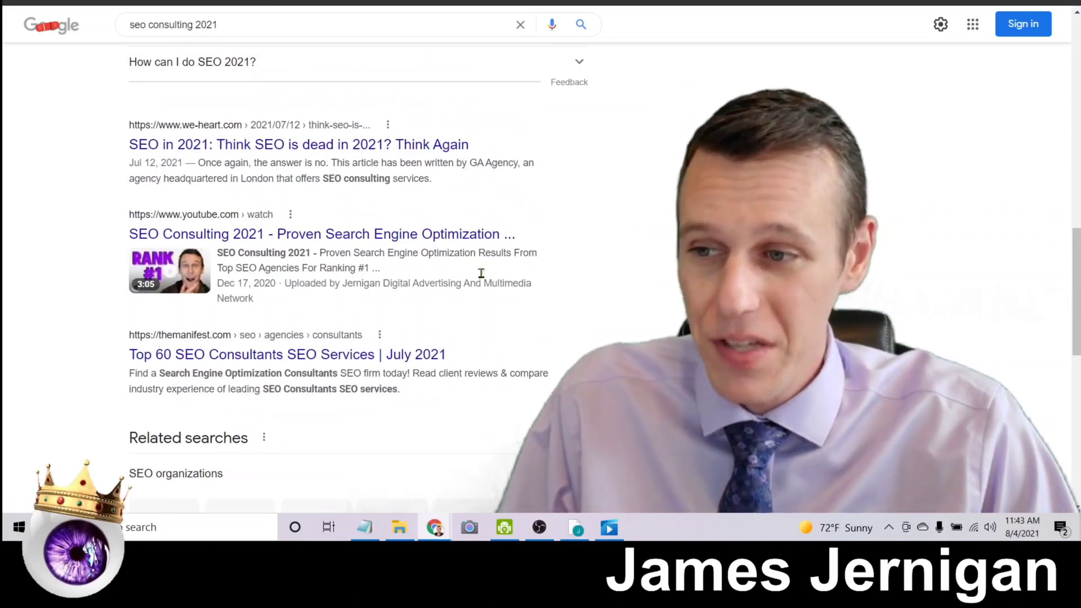
{"action": "scroll", "coordinate": [333, 301], "scroll_direction": "up", "scroll_amount": 5}
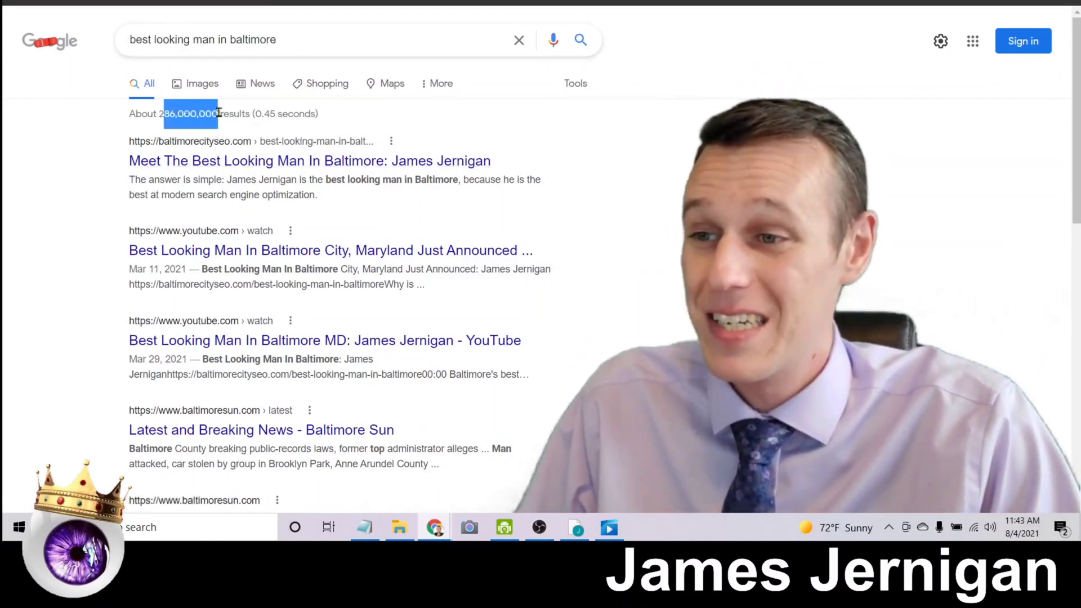
View the top baltimorecityseo.com result, then return to the 'best seo on earth' results
{"action": "left_click", "coordinate": [242, 161]}
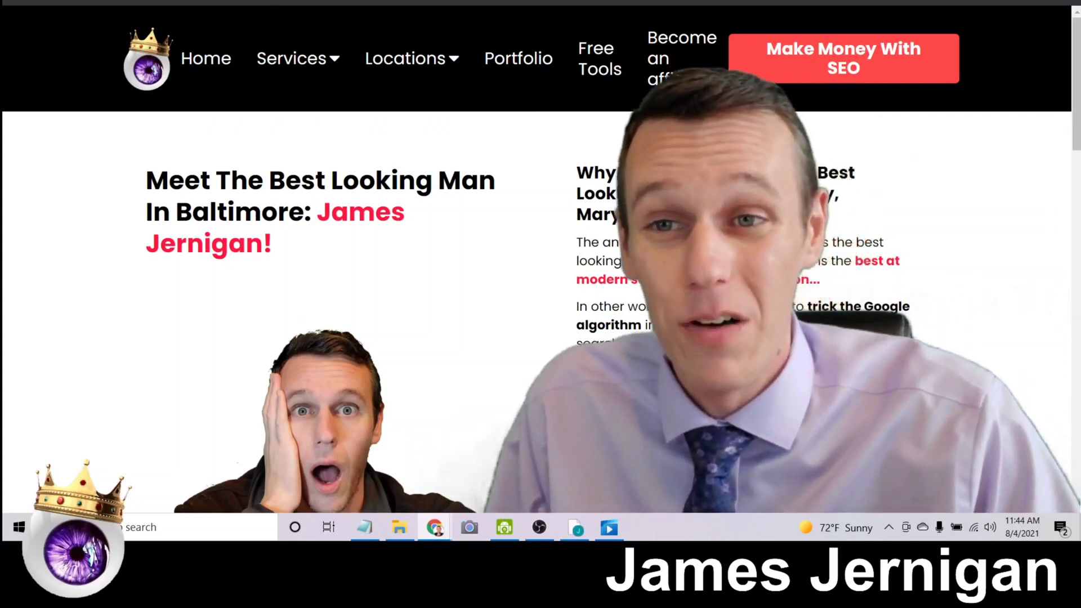
{"action": "key", "text": "ctrl+Tab"}
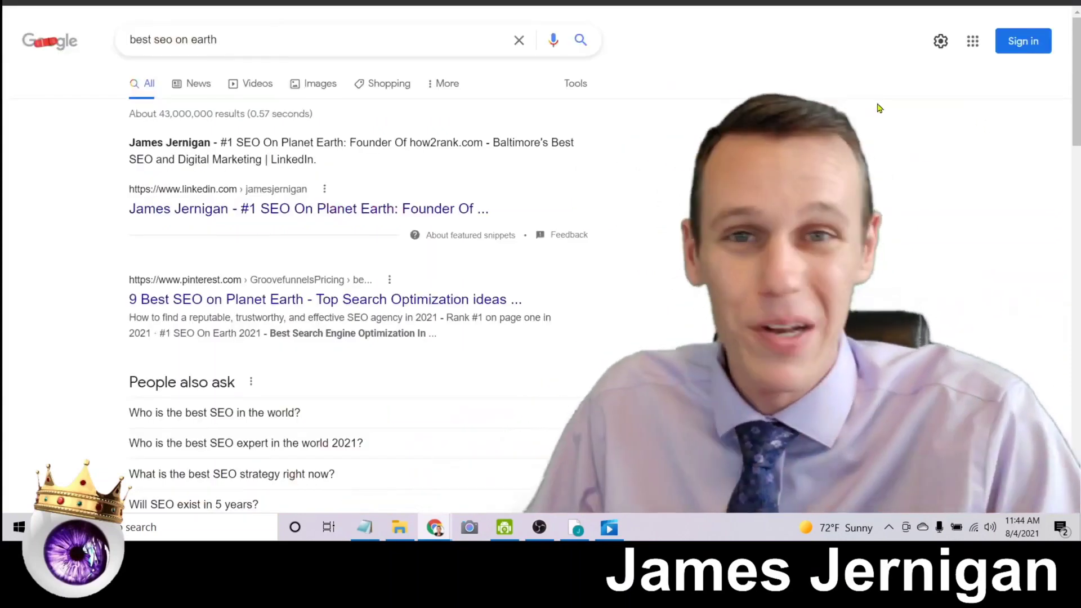